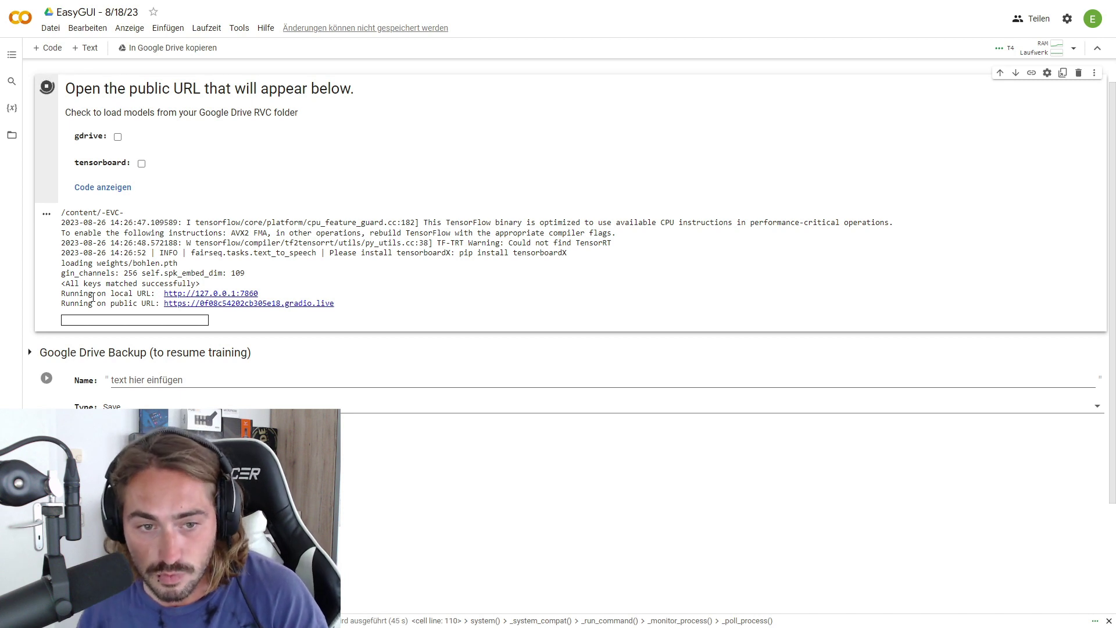
Open the EasyGUI web link and refresh the voice model list, keeping bohlen.pth selected
click(215, 304)
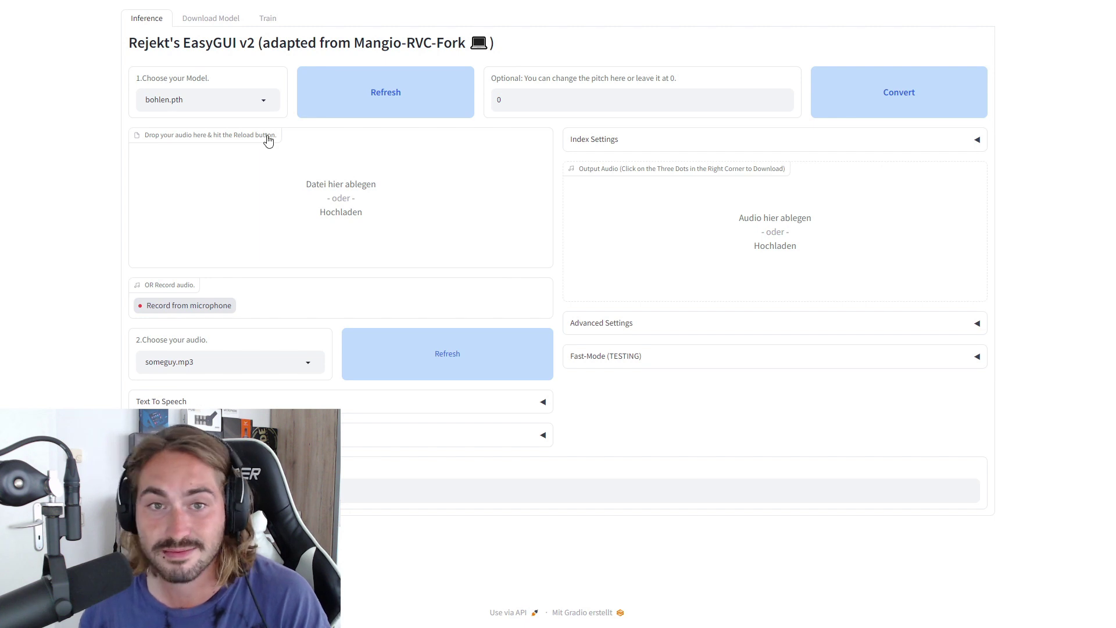
click(391, 110)
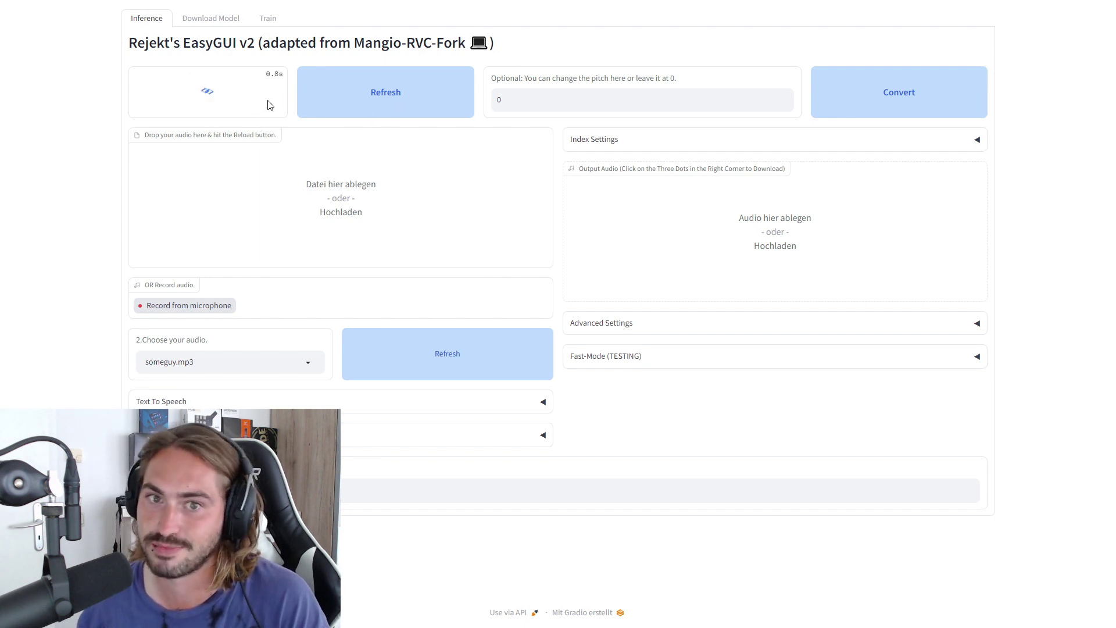
click(269, 103)
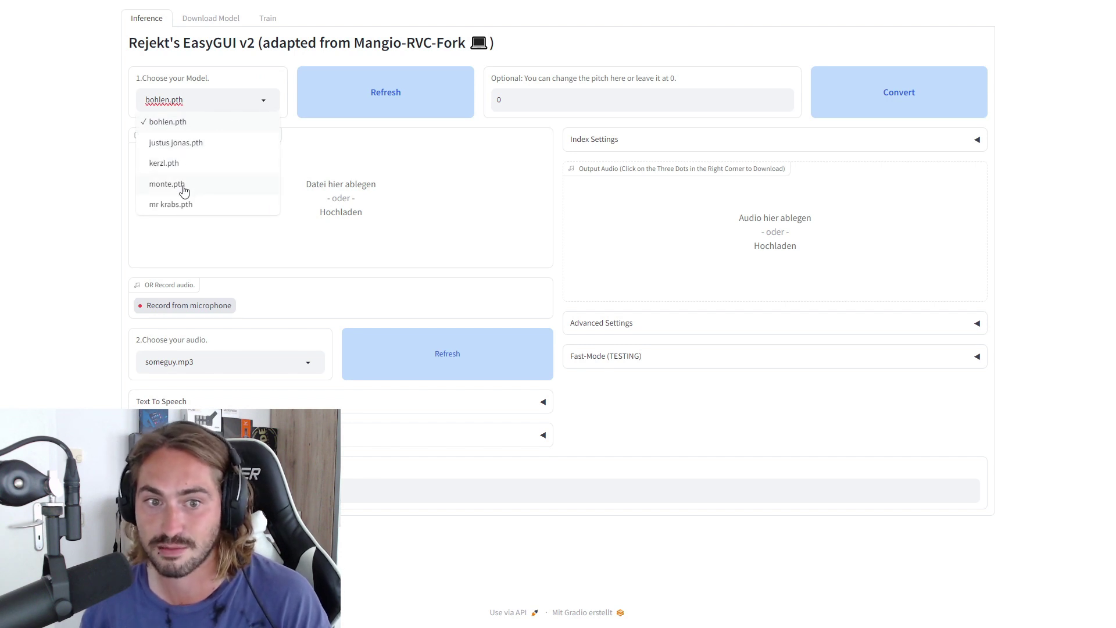
click(266, 102)
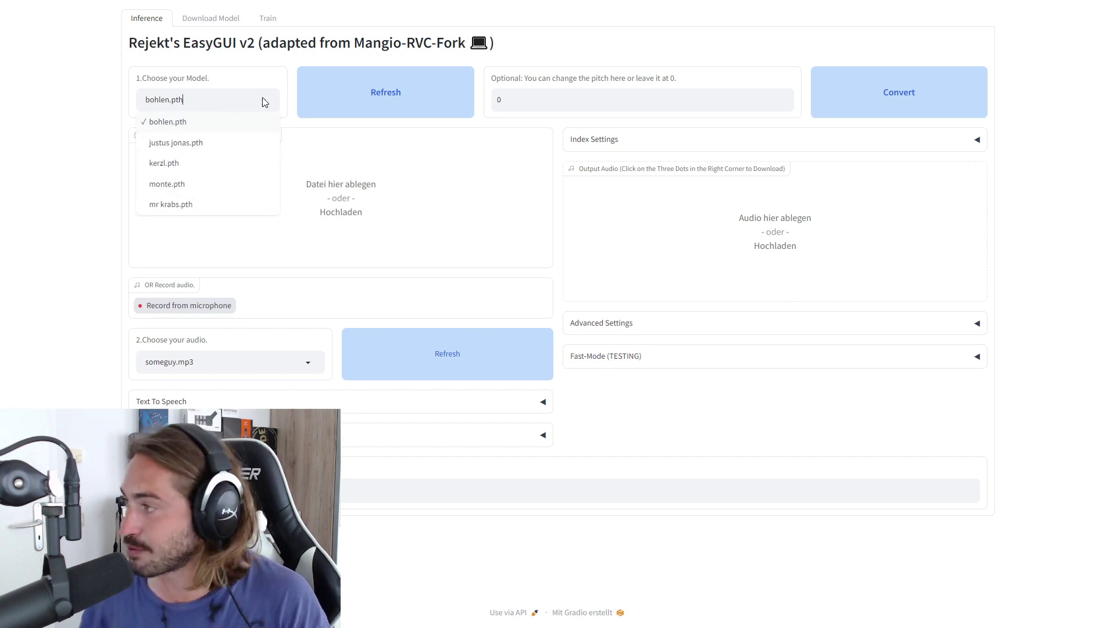
click(56, 110)
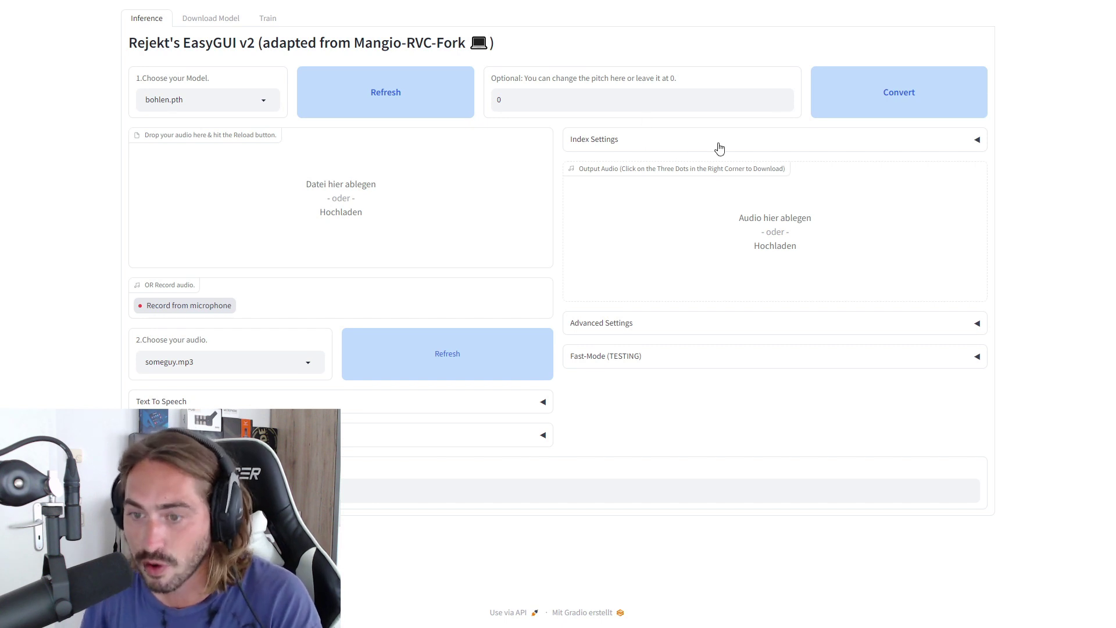
Check Advanced Settings and the Train tab, then paste the Google Drive model link under Download Model
click(646, 332)
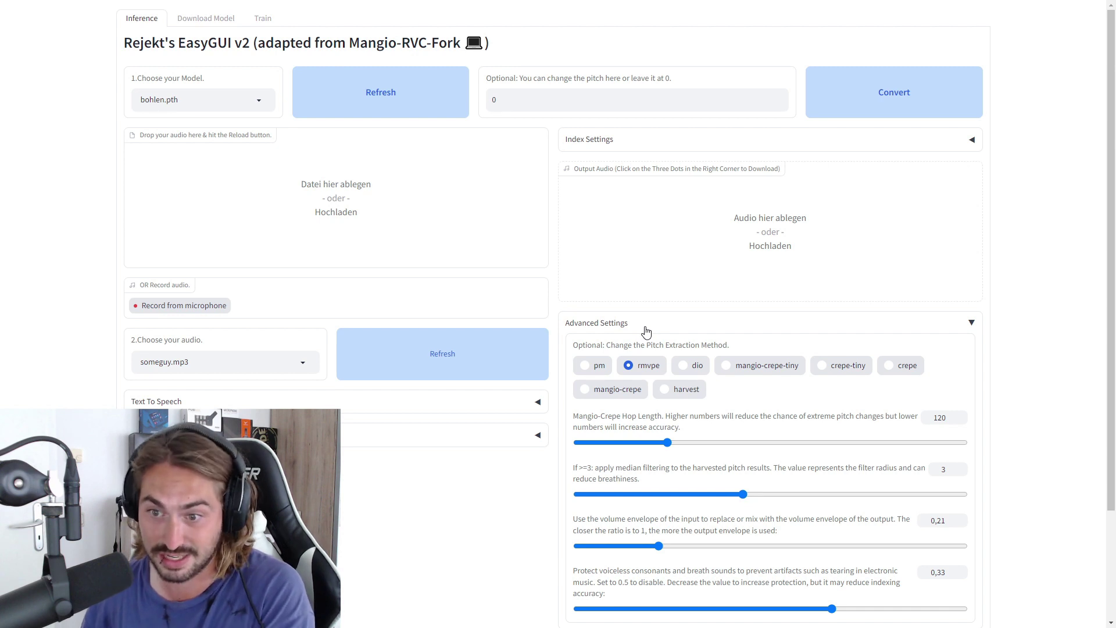
click(645, 329)
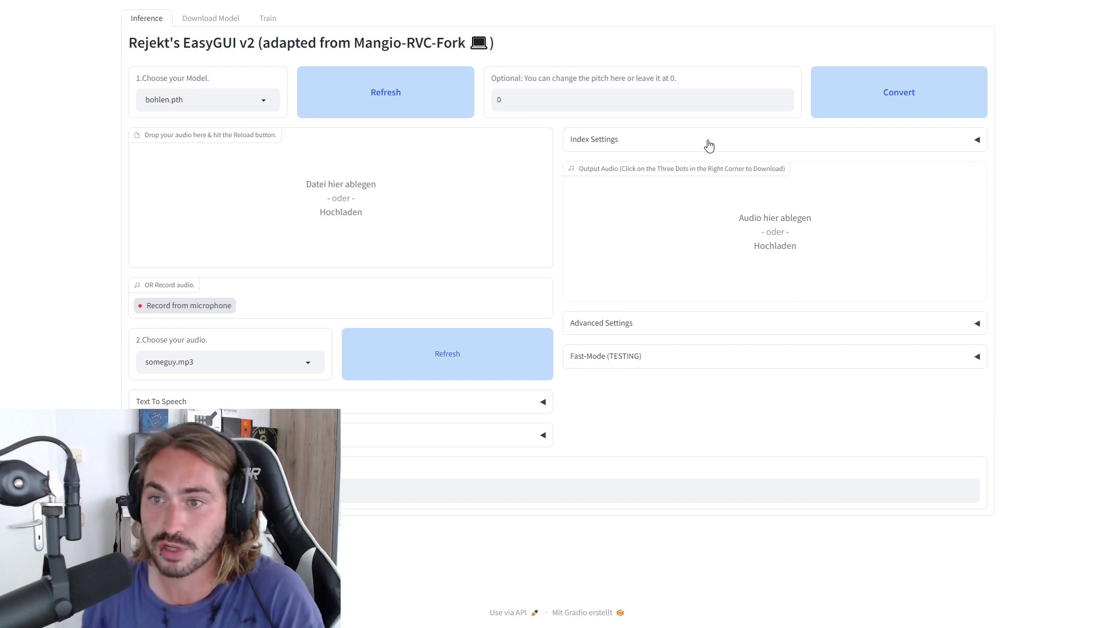
click(267, 18)
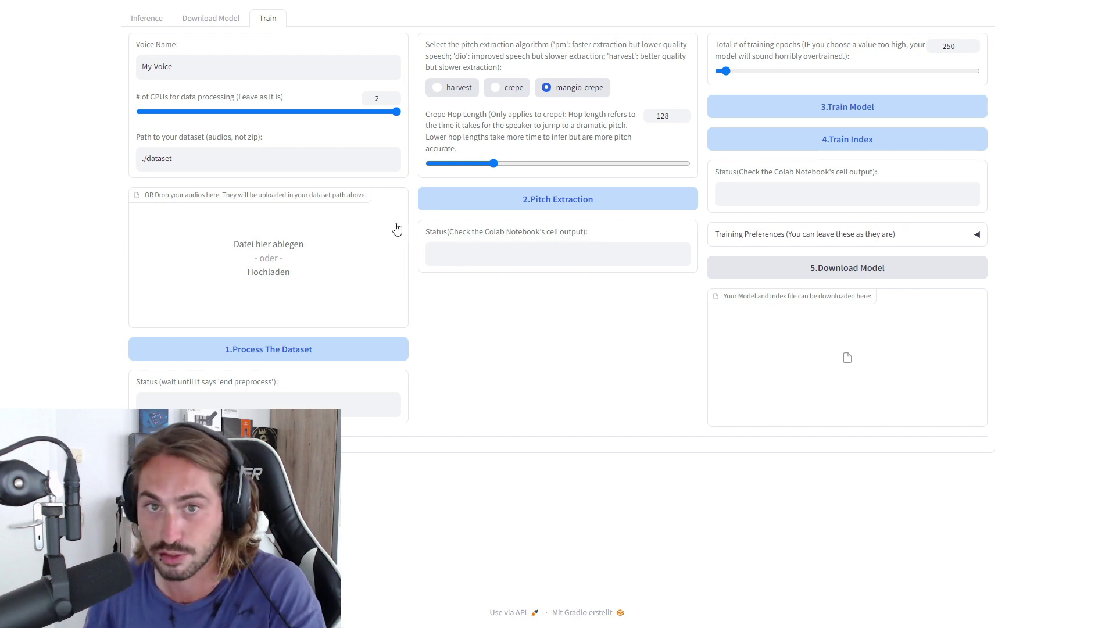
click(224, 18)
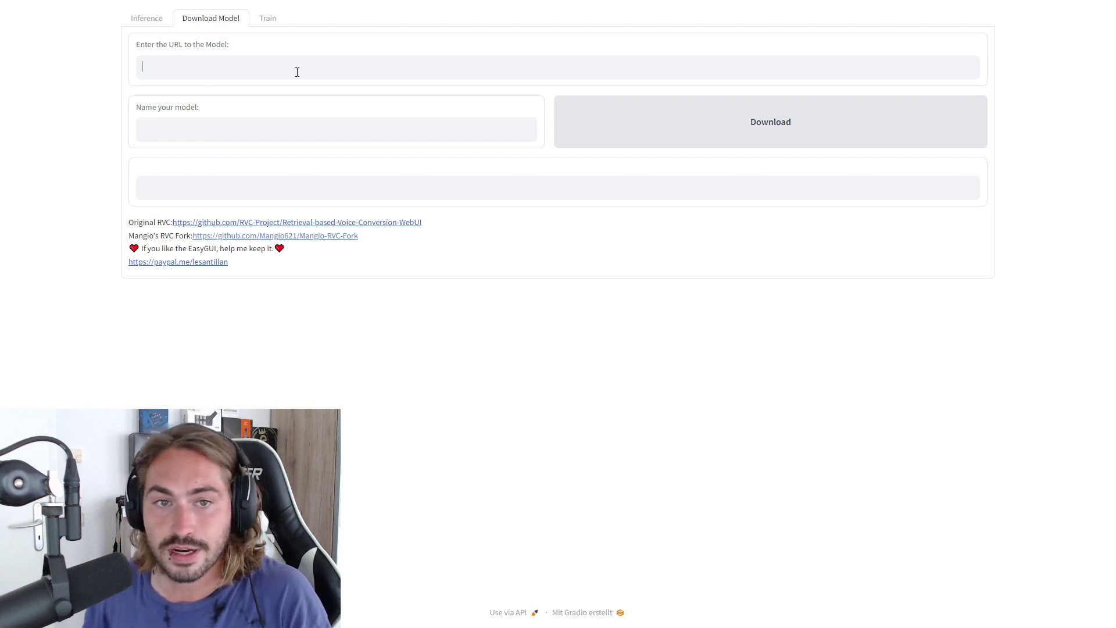
Name the model 'spider man' and download it from the pasted link
click(260, 135)
text(spider man)
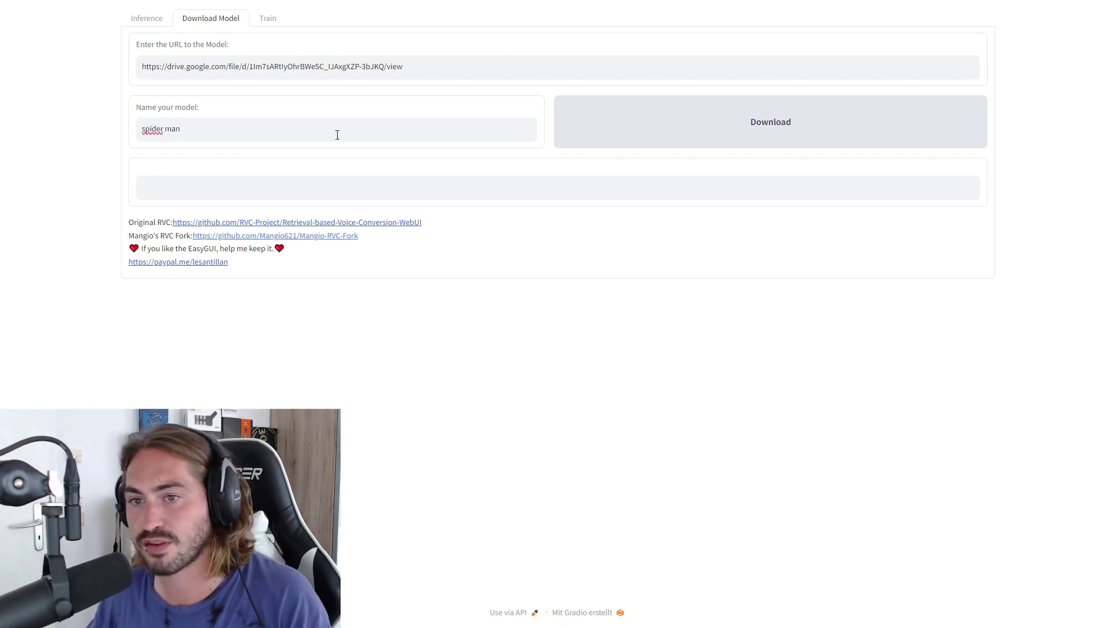
click(618, 112)
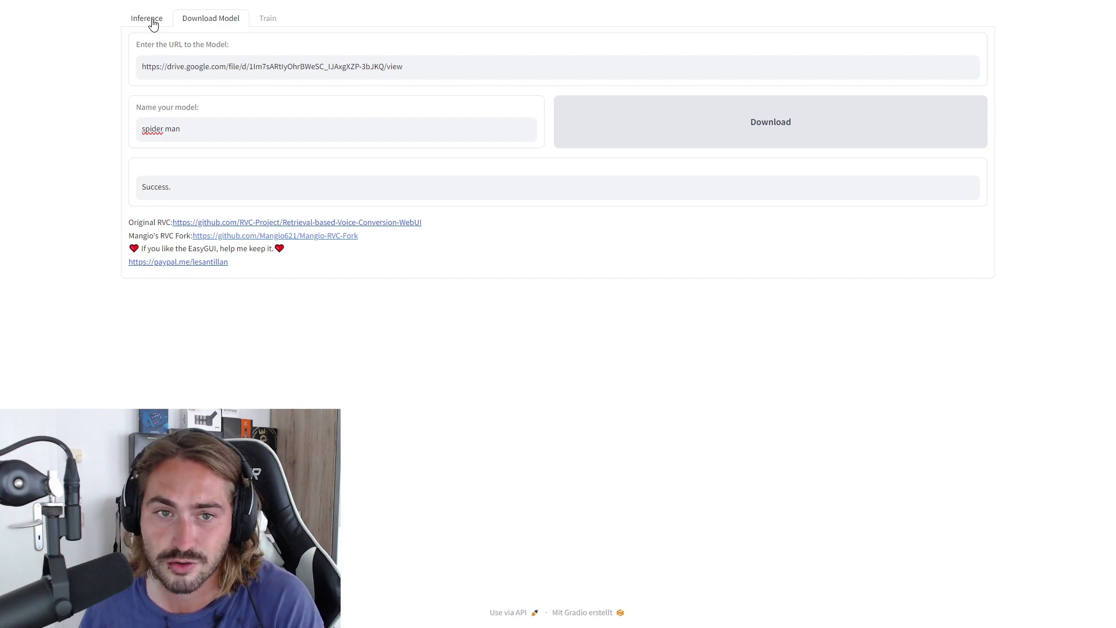
click(153, 24)
Refresh the model list and choose spider man.pth as the voice model
click(345, 97)
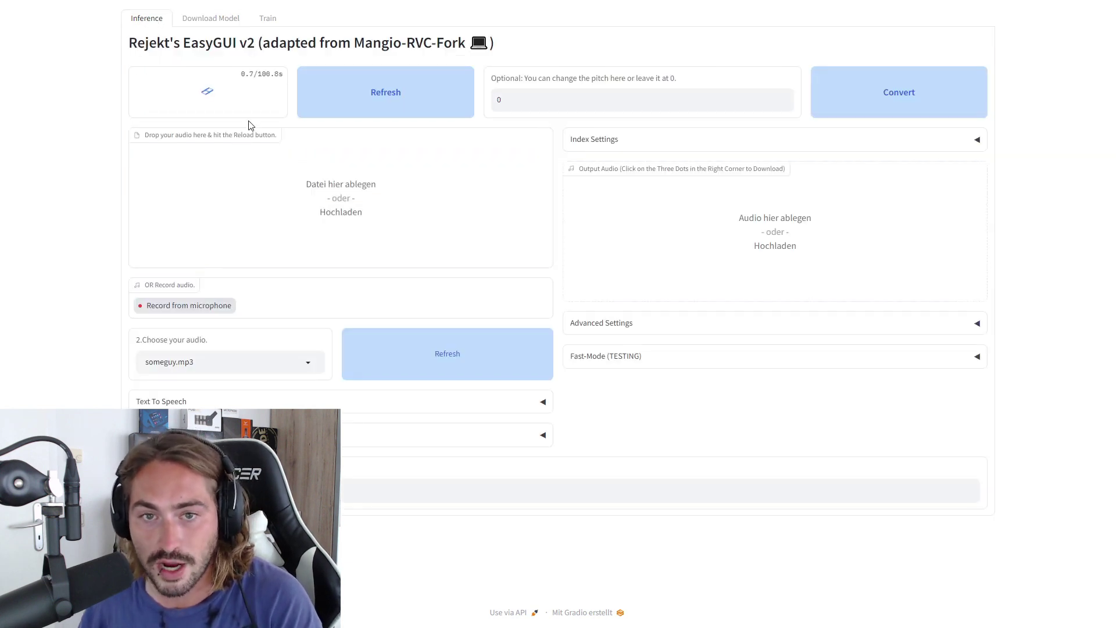
click(183, 21)
click(152, 20)
click(267, 103)
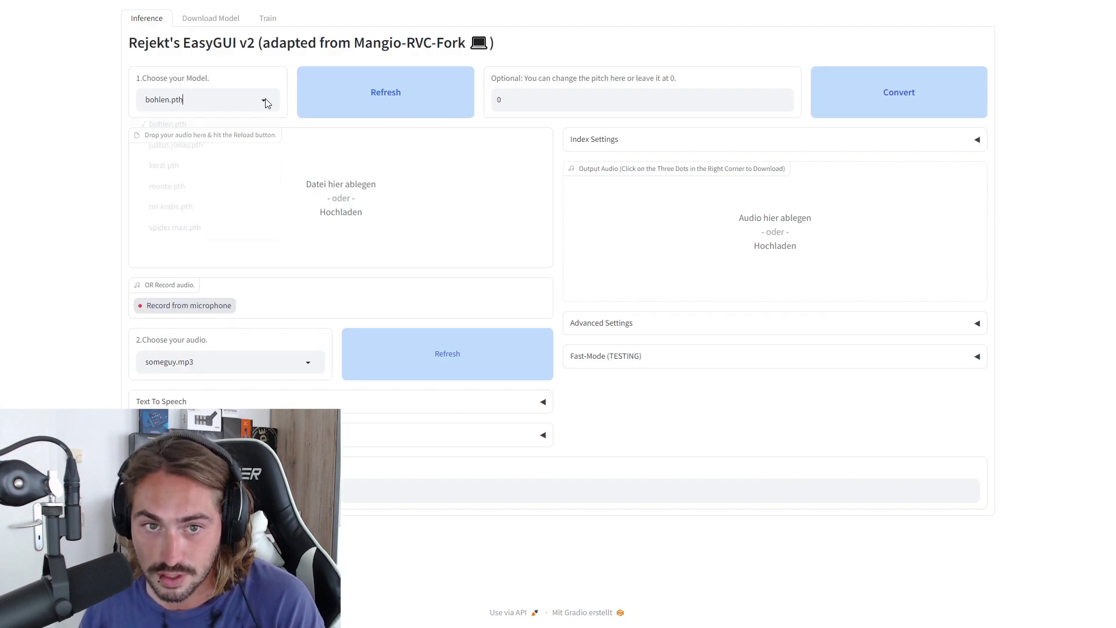
click(186, 232)
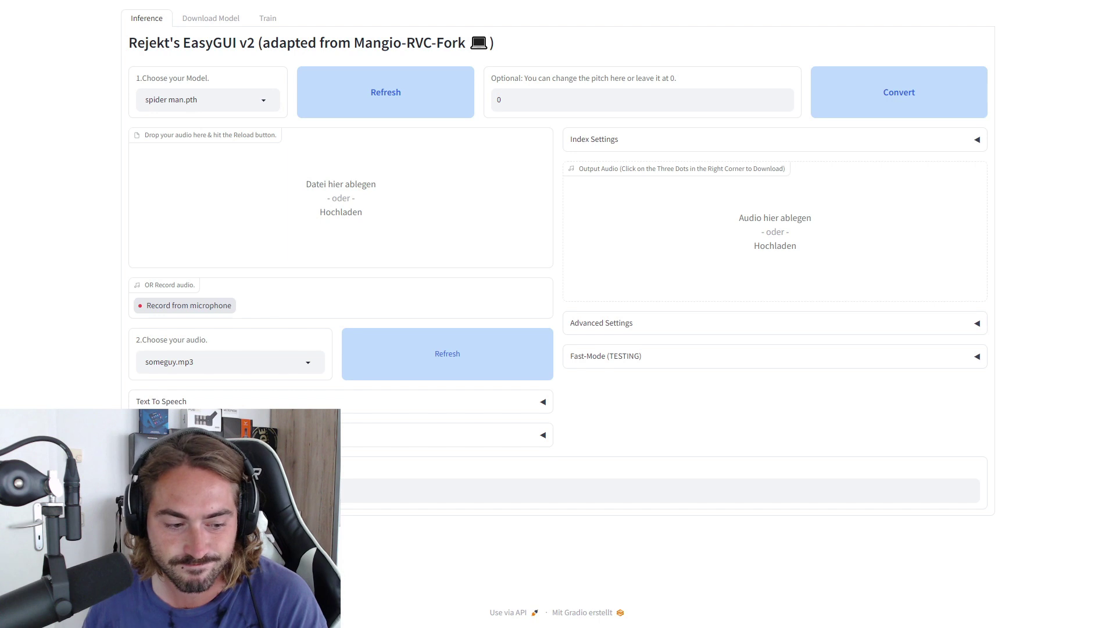
Record a microphone clip, convert it with spider man.pth, and play the 4-second output
click(222, 307)
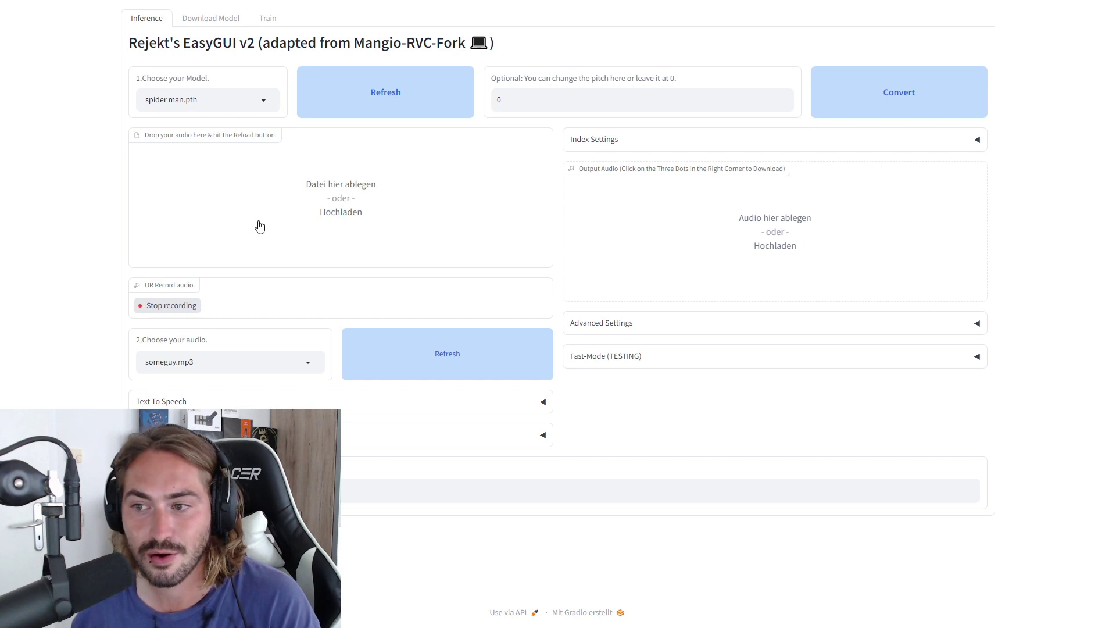
click(190, 307)
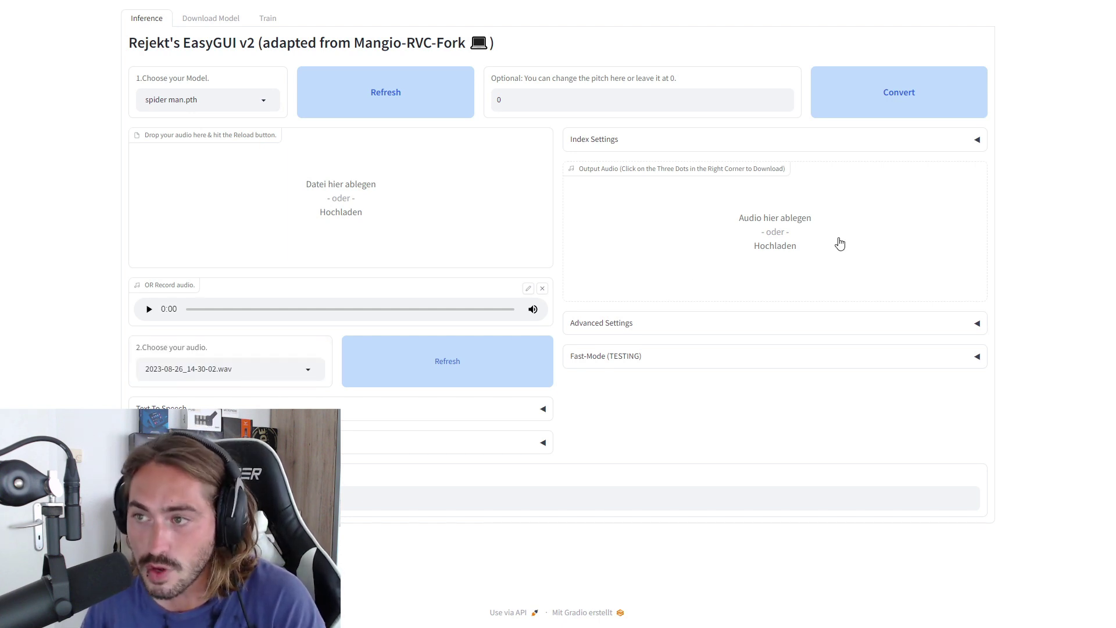
click(915, 96)
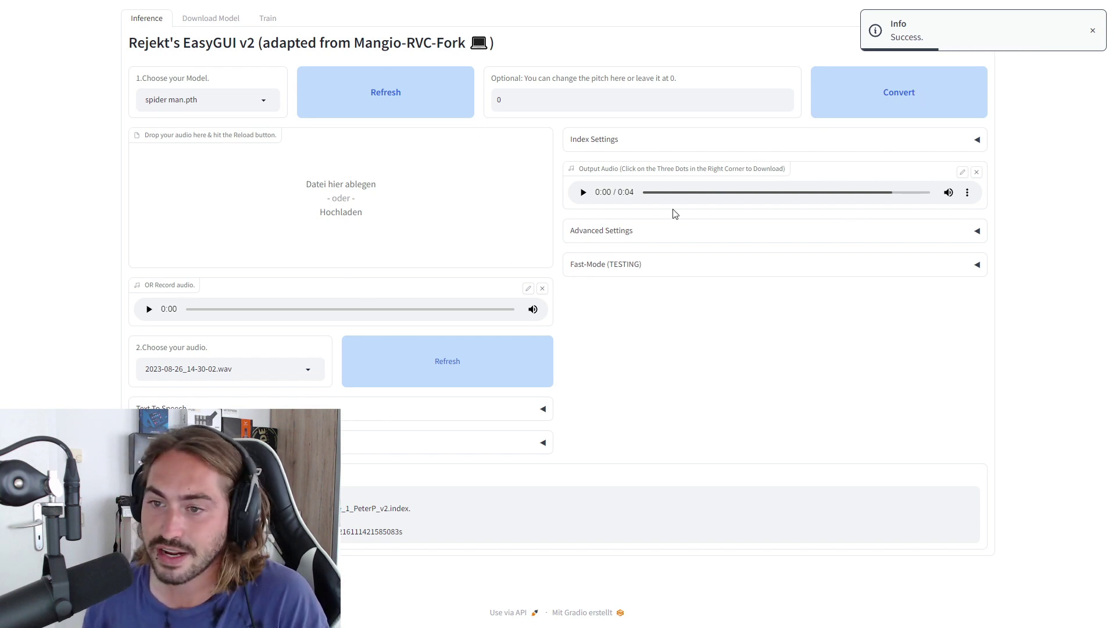
click(582, 193)
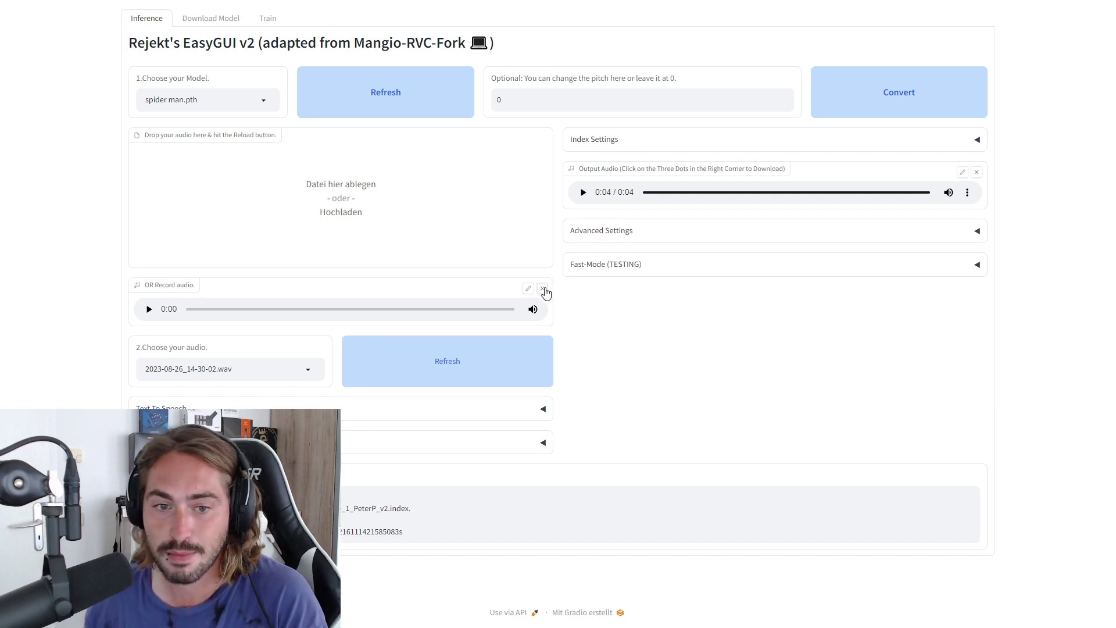
Replace the recording with a fresh clip, convert it with the current model, and play it
click(543, 289)
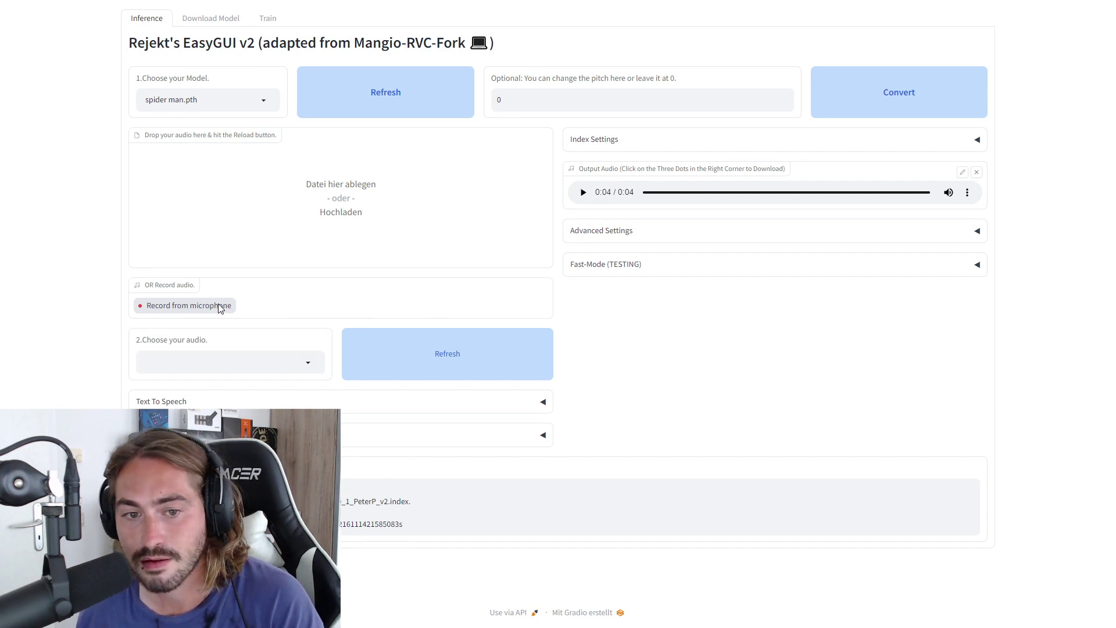
click(219, 307)
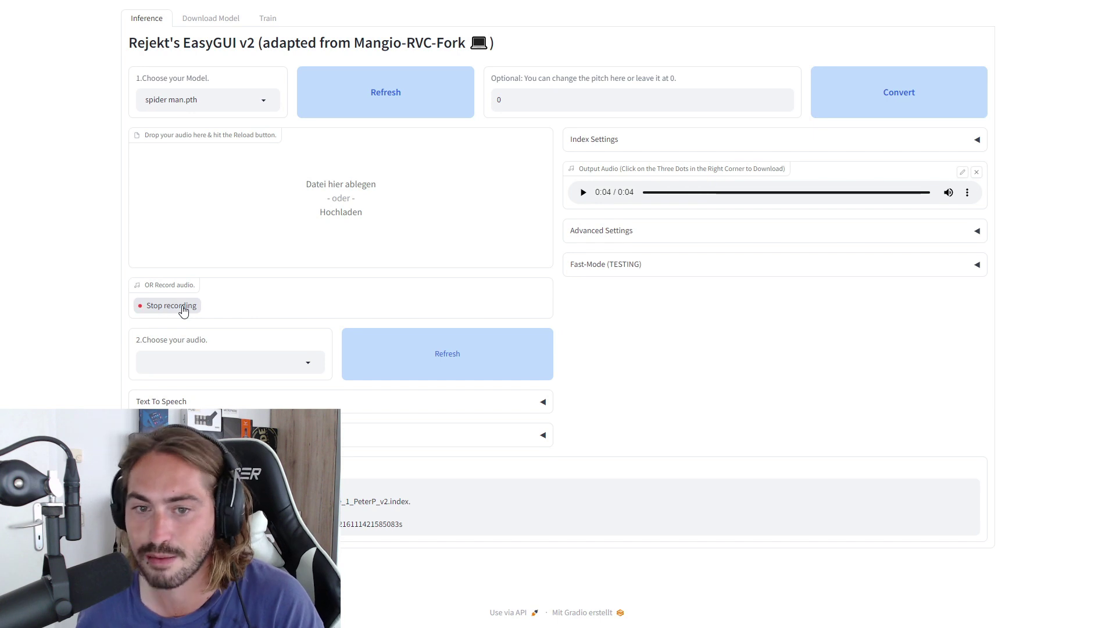
click(183, 308)
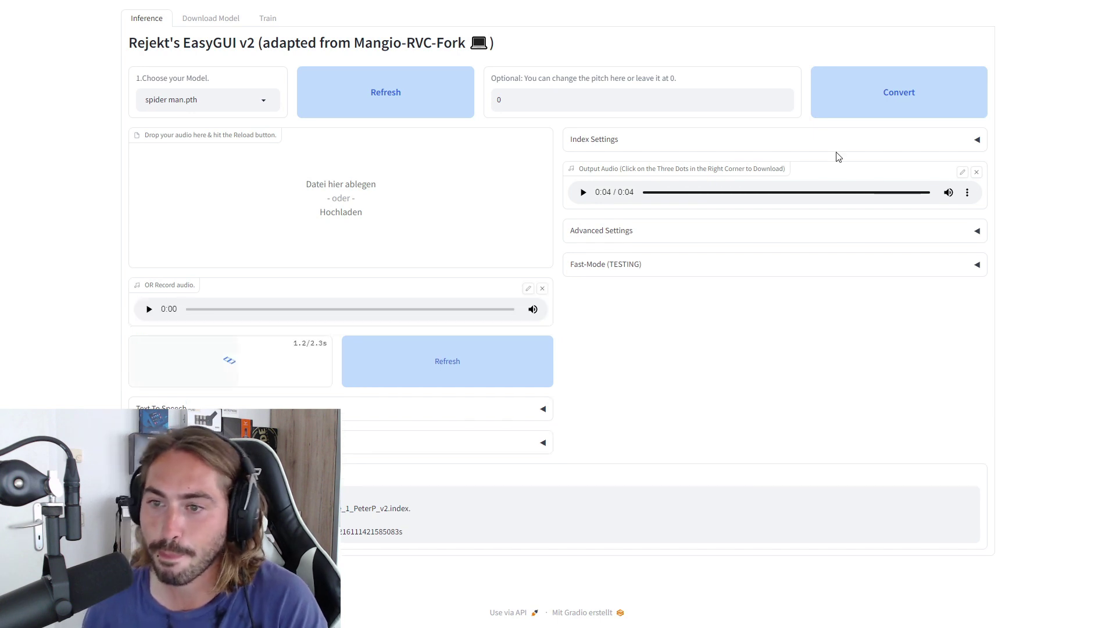
click(889, 111)
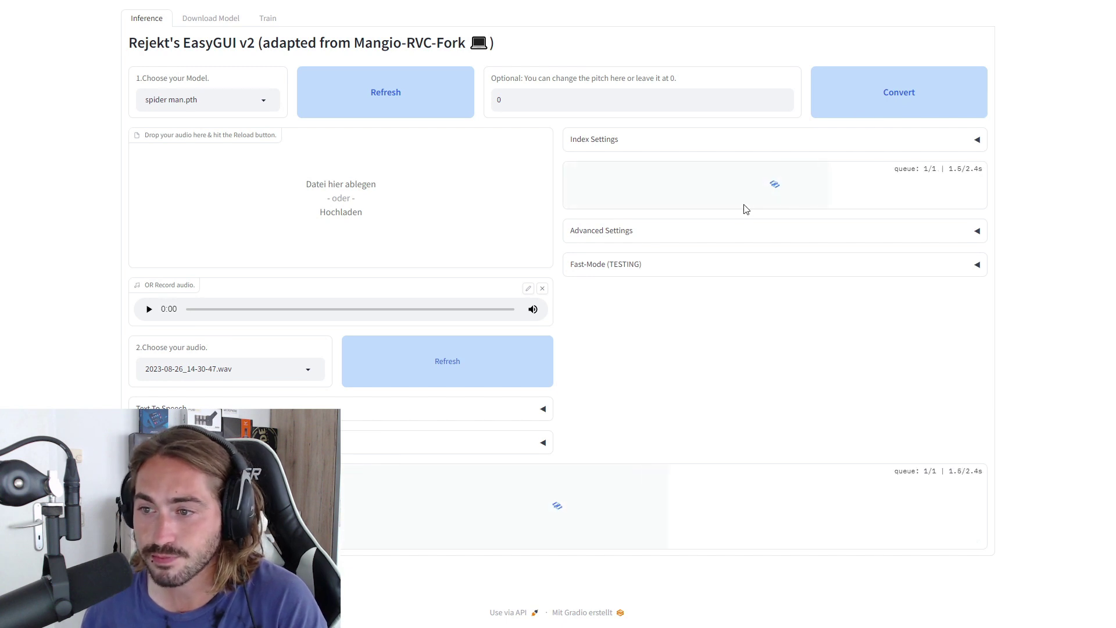
click(583, 193)
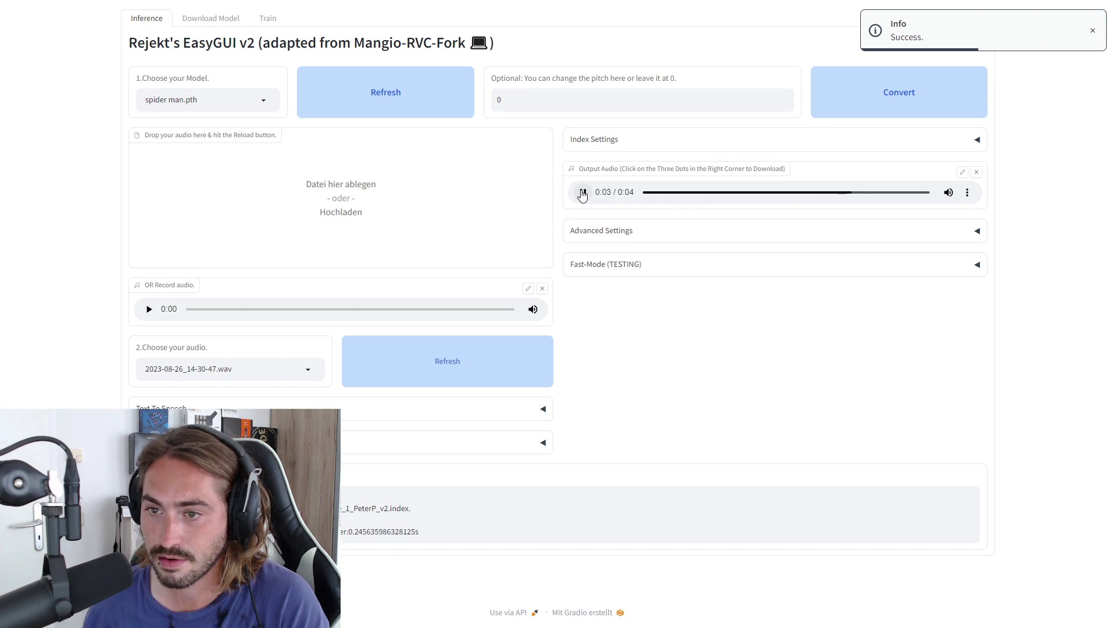
Switch to bohlen.pth, record a new clip, convert it, and play the 4-second result
click(265, 99)
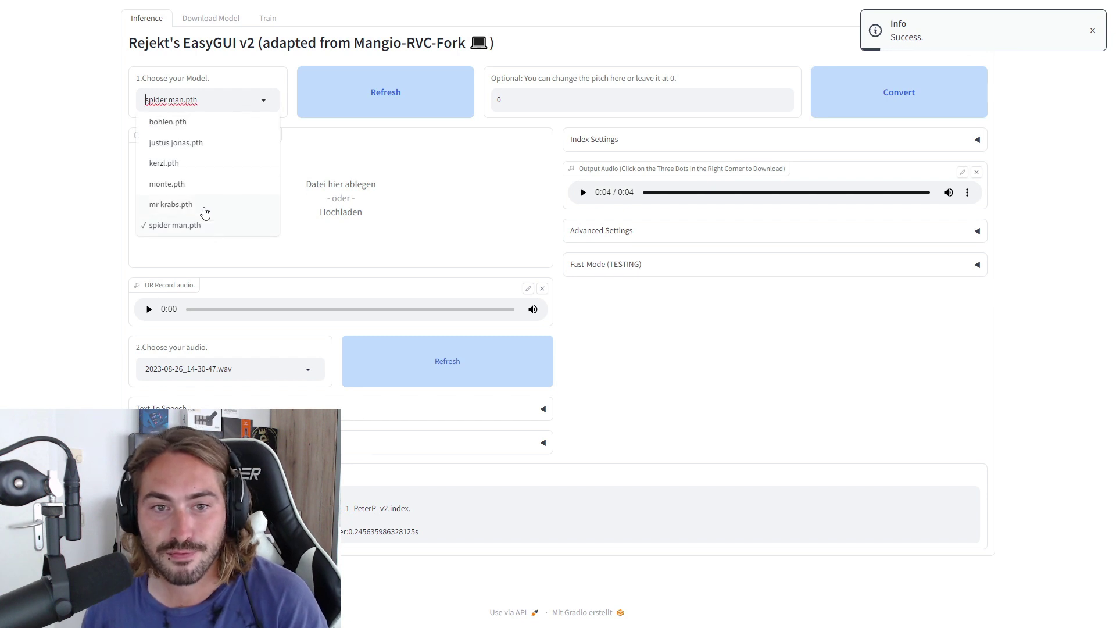
click(190, 124)
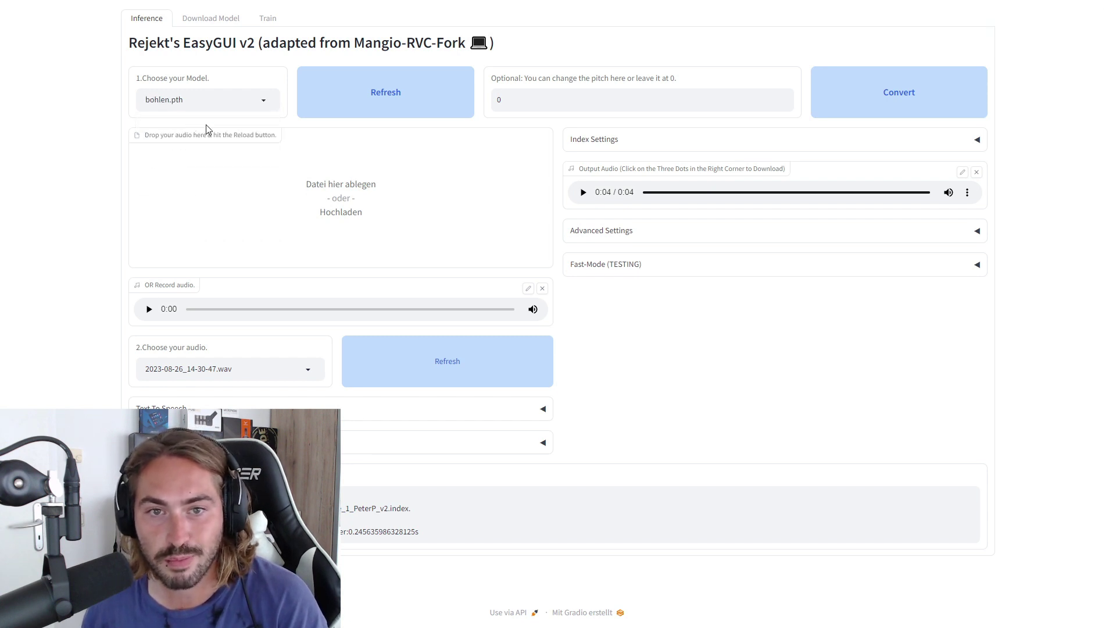
click(542, 288)
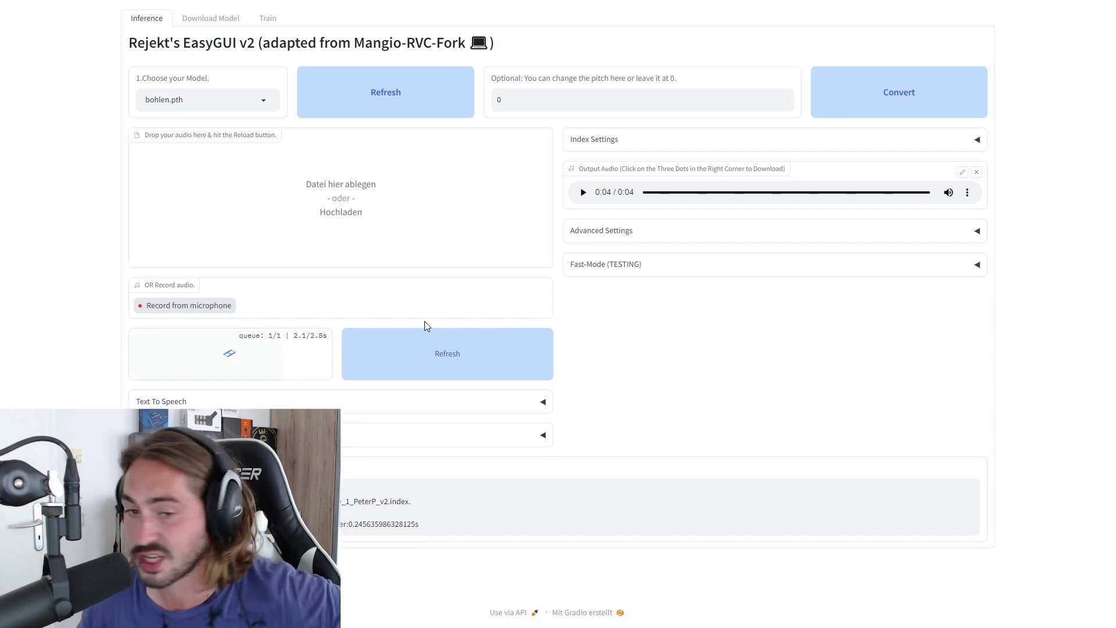
click(227, 308)
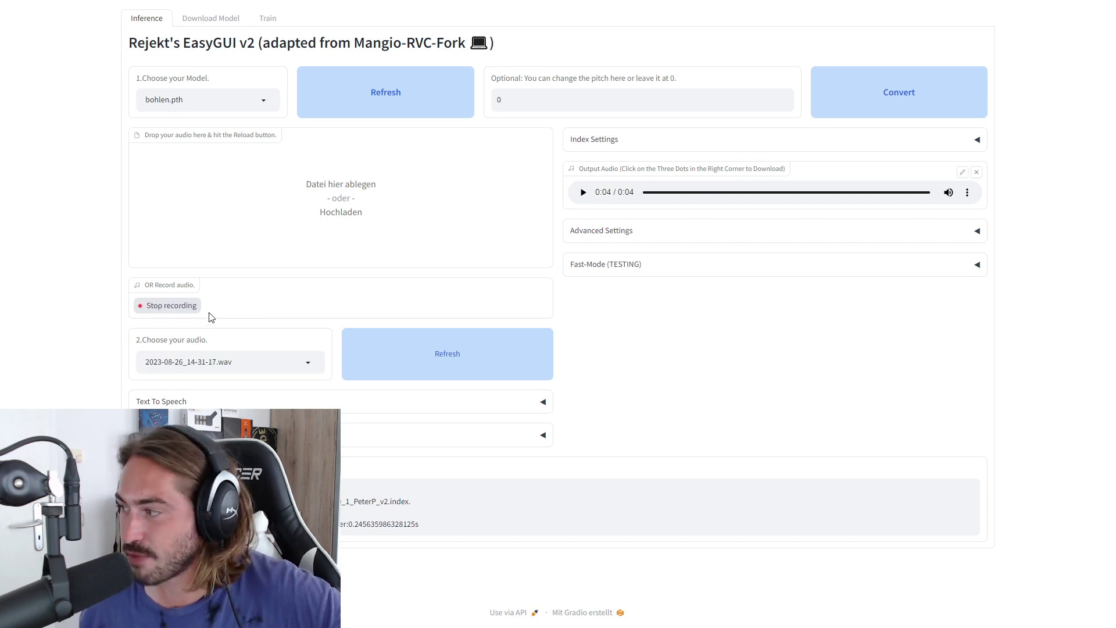
click(189, 310)
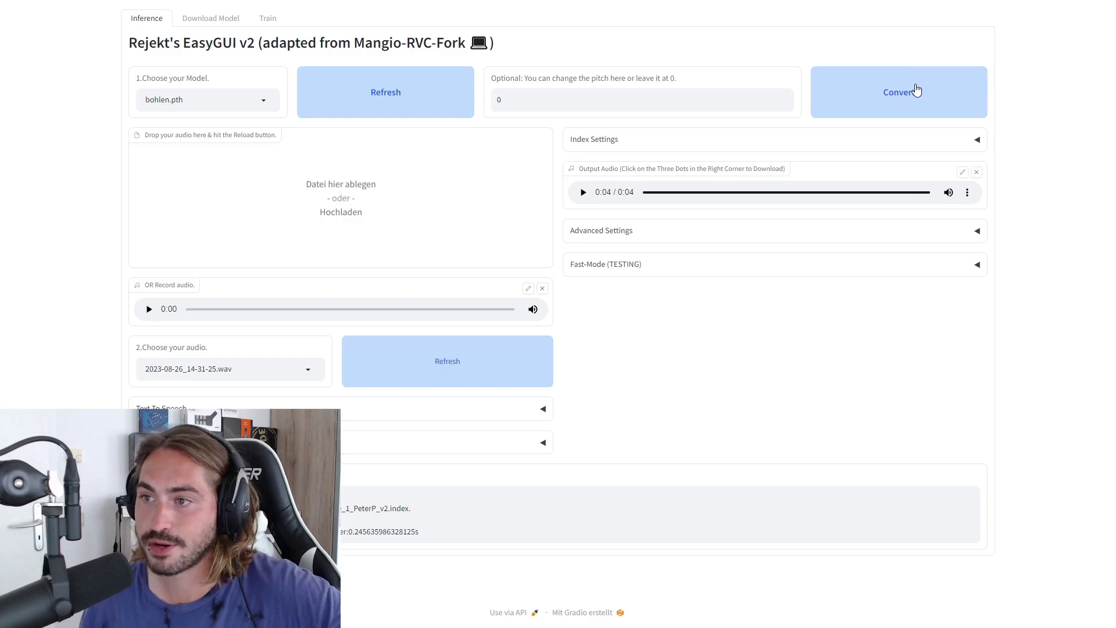
click(911, 90)
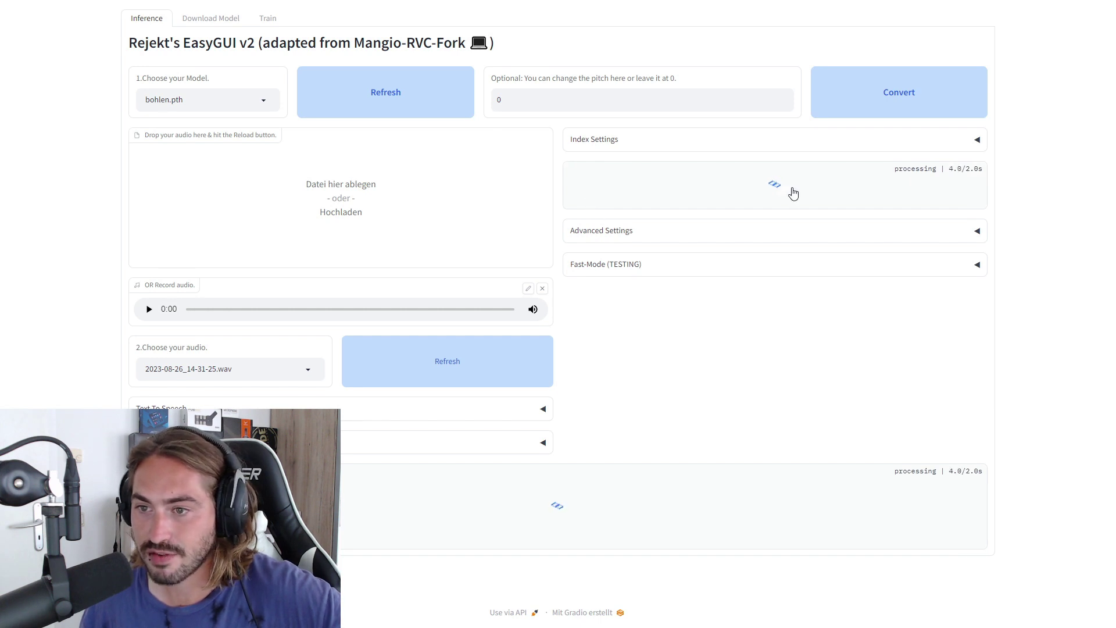
click(582, 192)
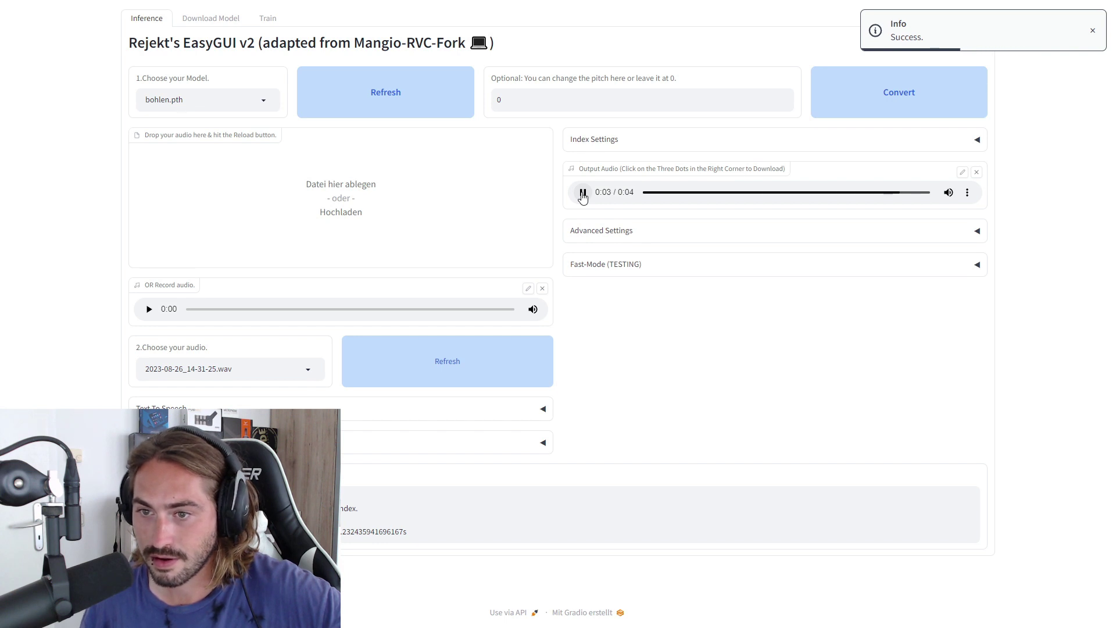
click(266, 102)
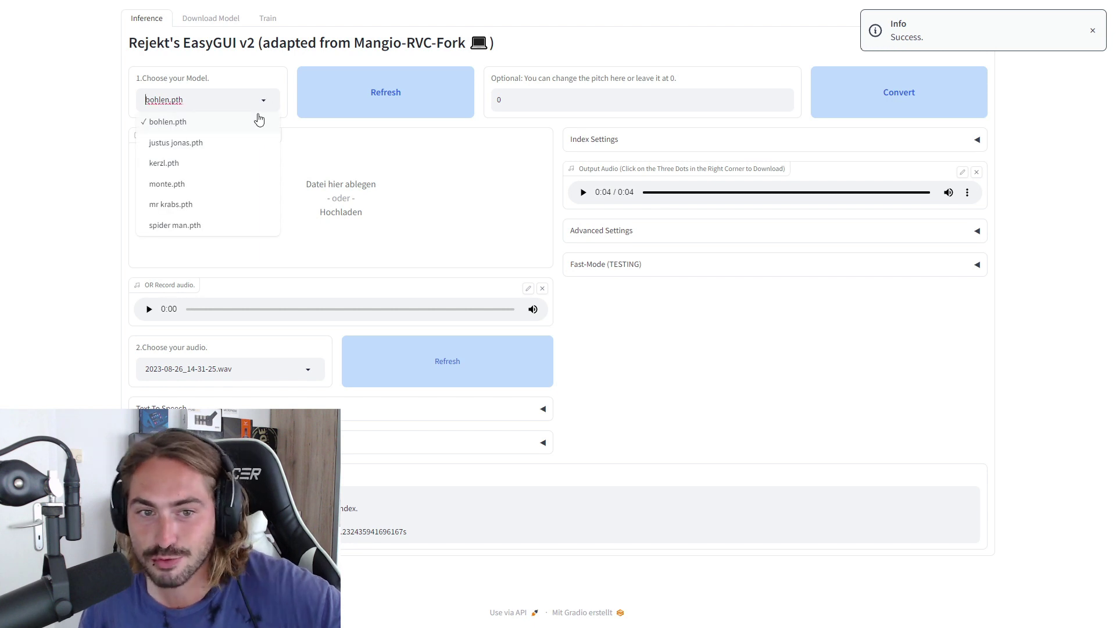
Pick mr krabs.pth, record a new clip, convert it, and play the 2-second output twice
click(219, 207)
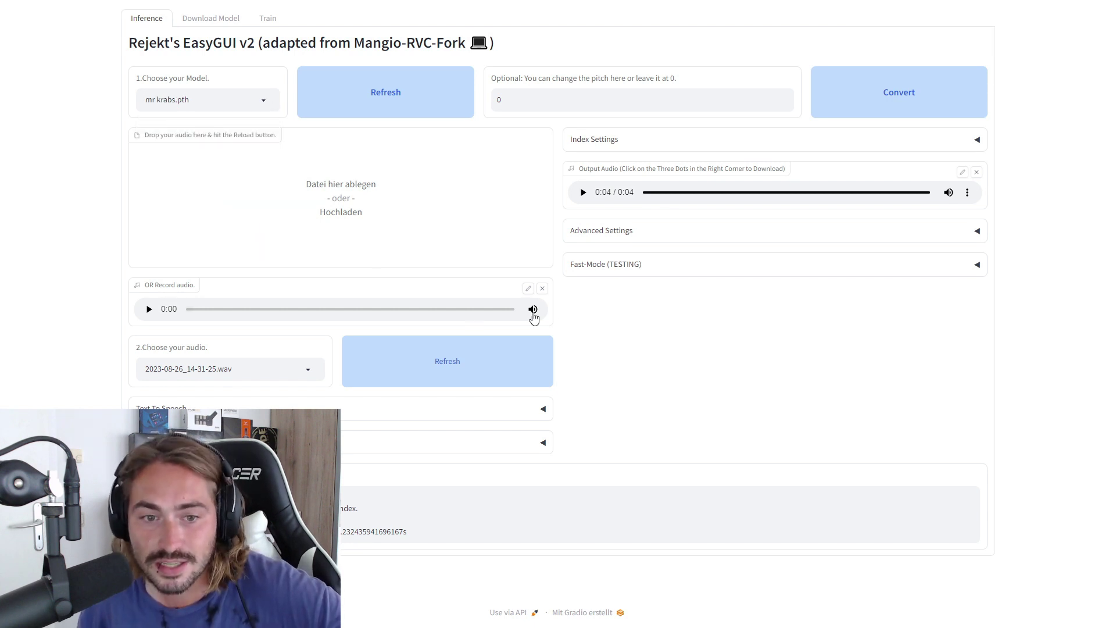
click(543, 289)
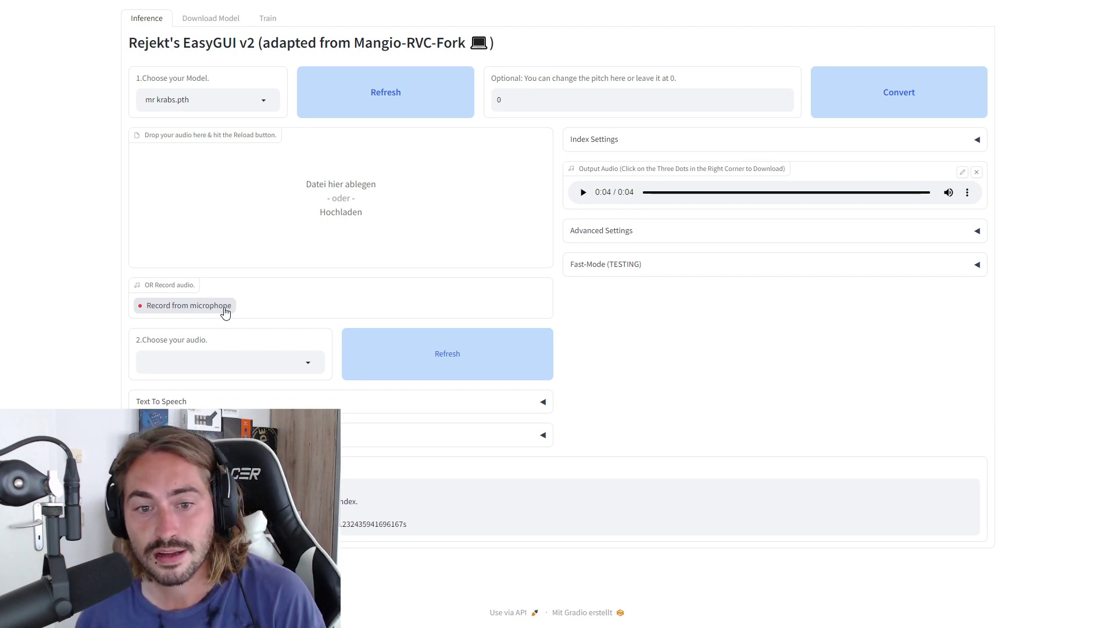
click(225, 312)
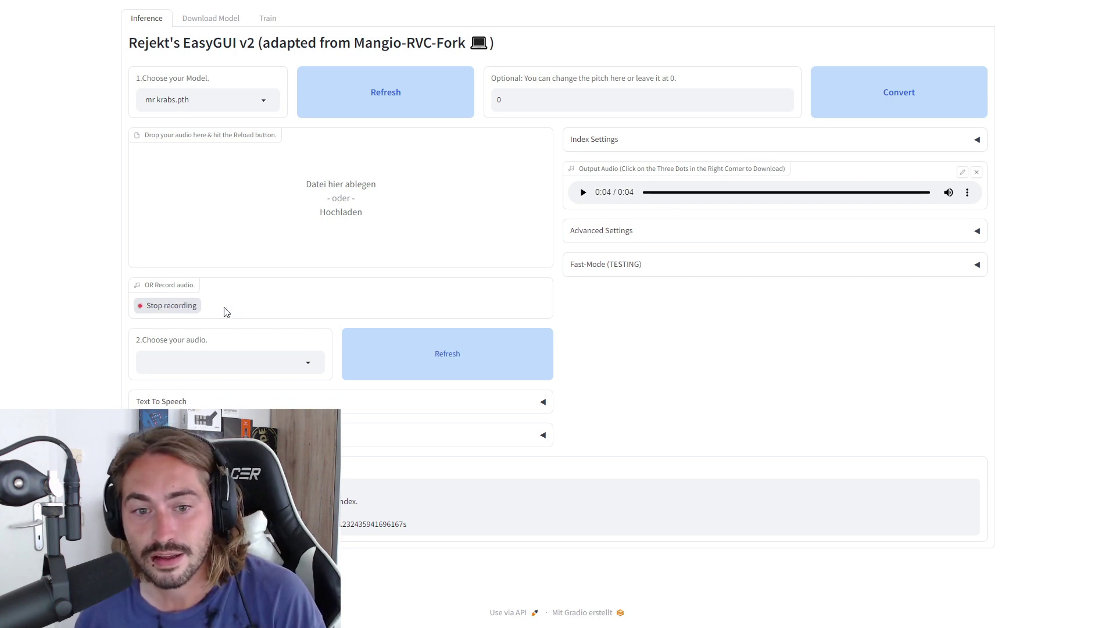
click(178, 313)
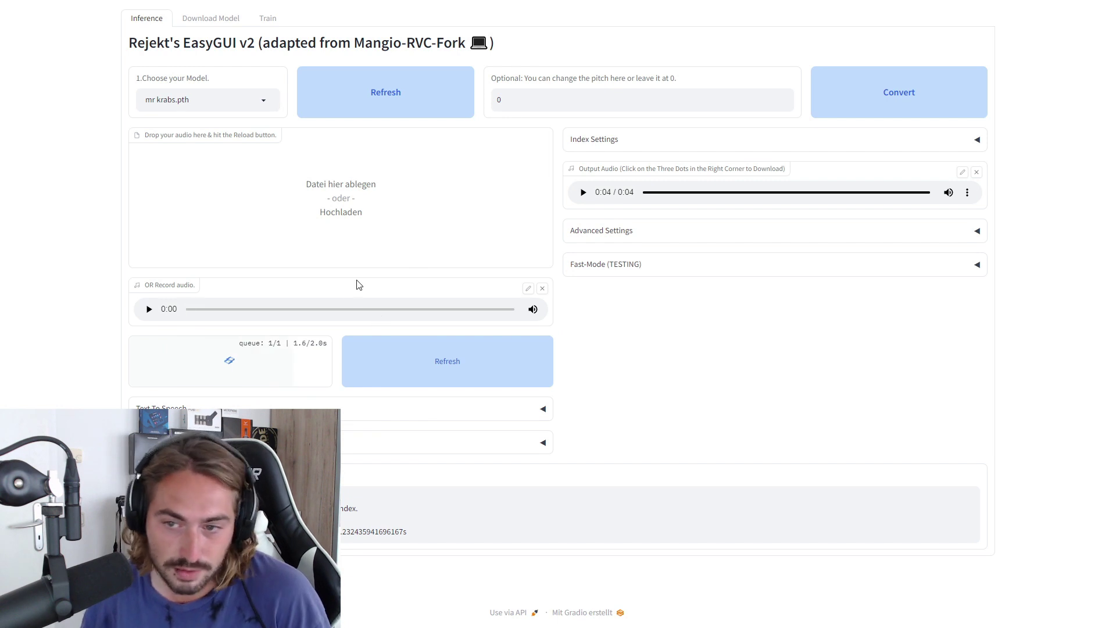
click(904, 99)
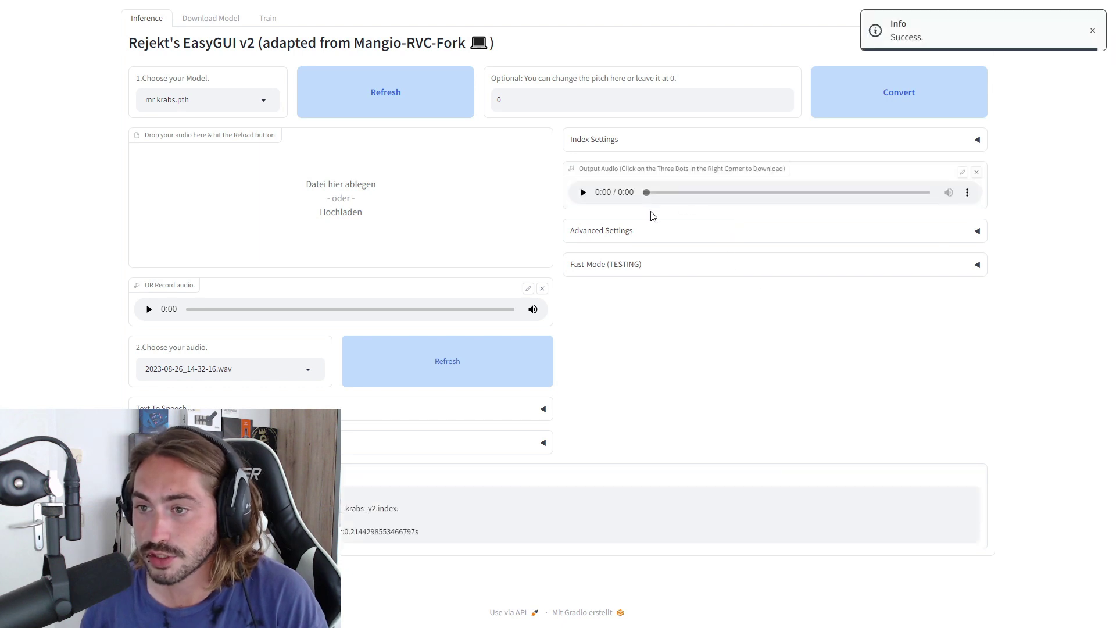
click(583, 192)
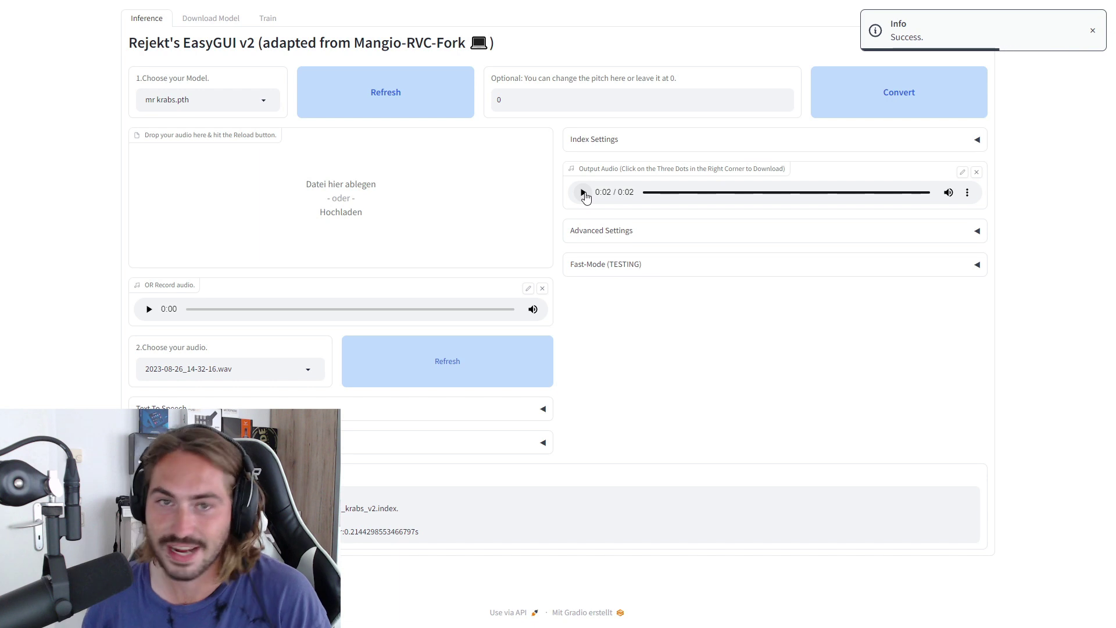
click(583, 193)
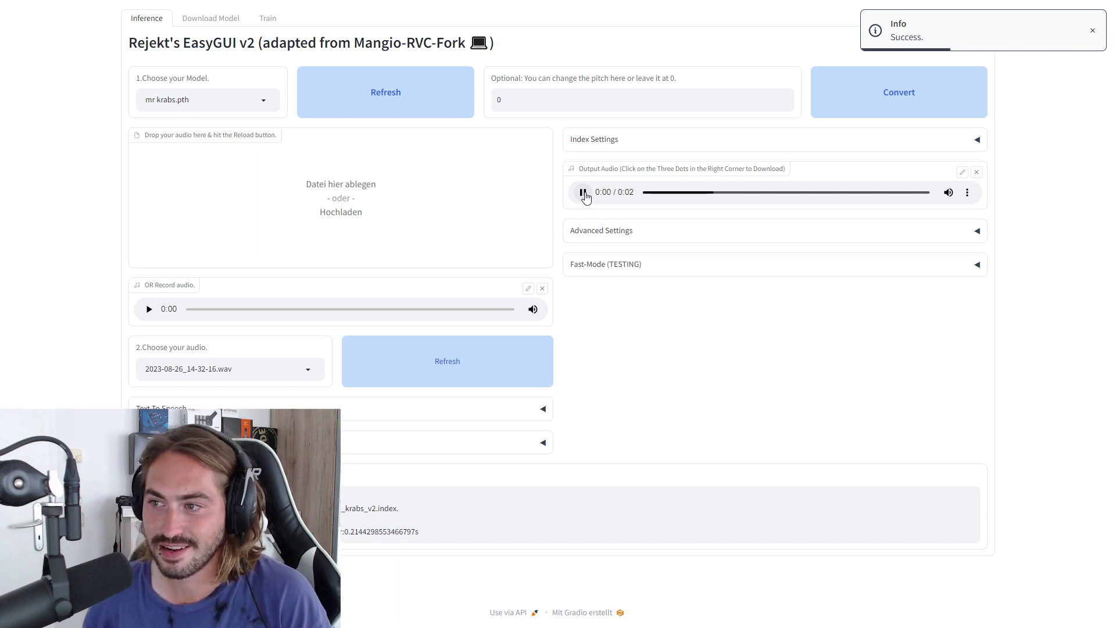
Switch to kerzl.pth, record a longer clip, and play the 15-second converted output fullscreen
click(260, 103)
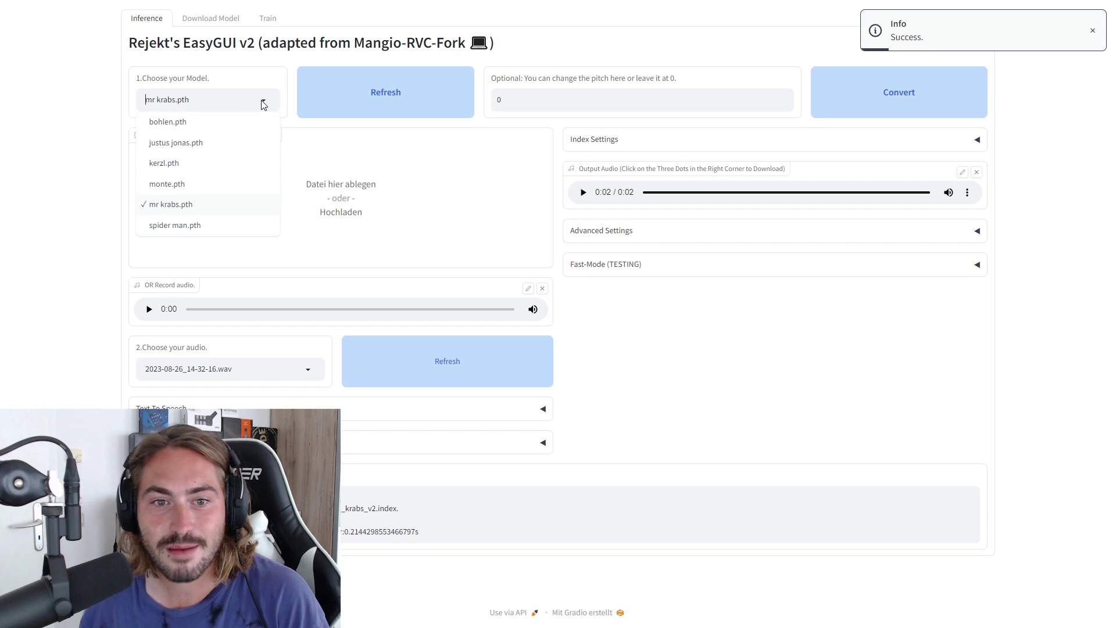
click(185, 165)
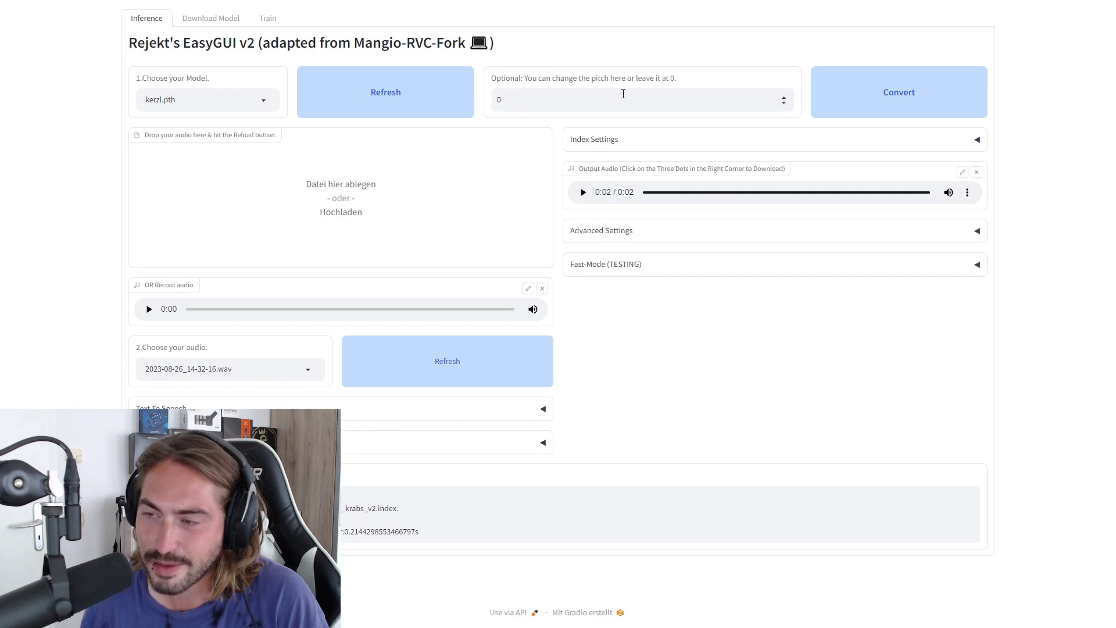
click(543, 289)
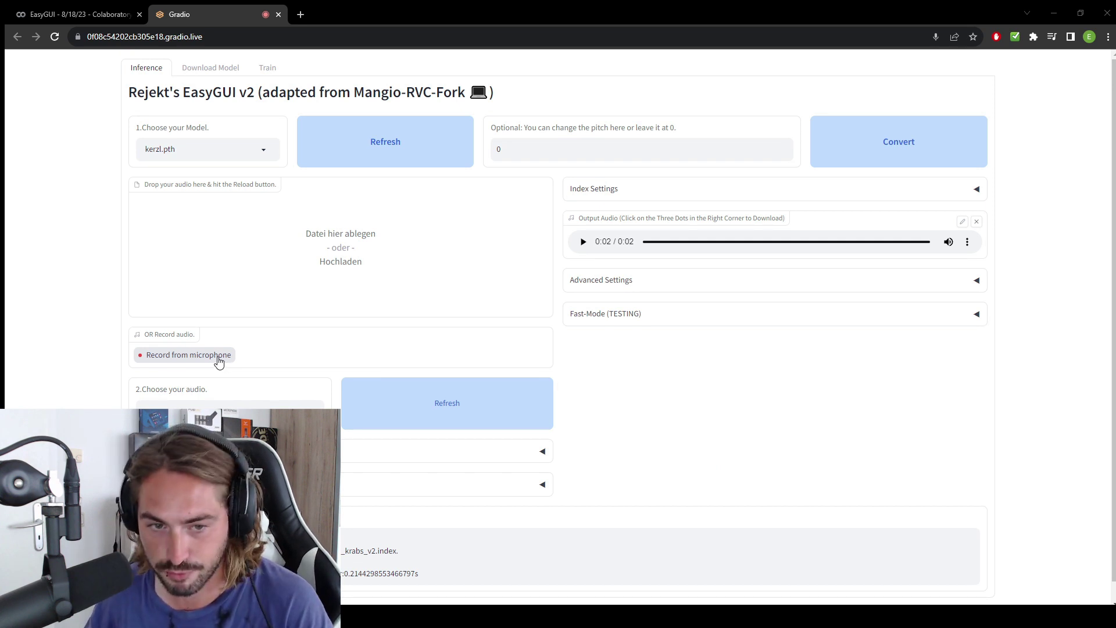
click(219, 360)
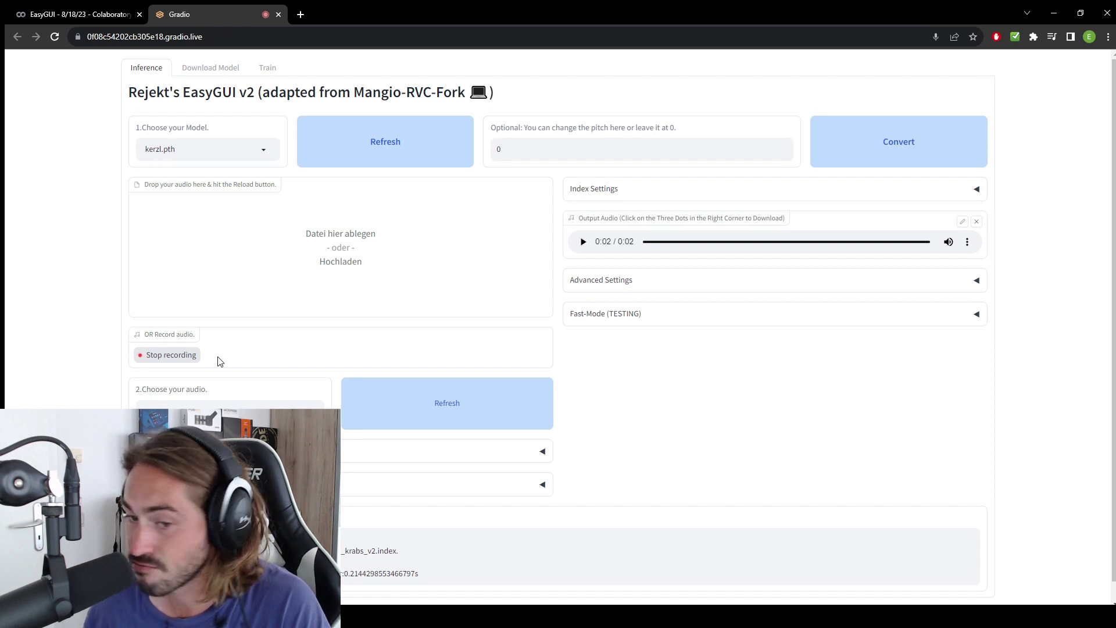
click(194, 357)
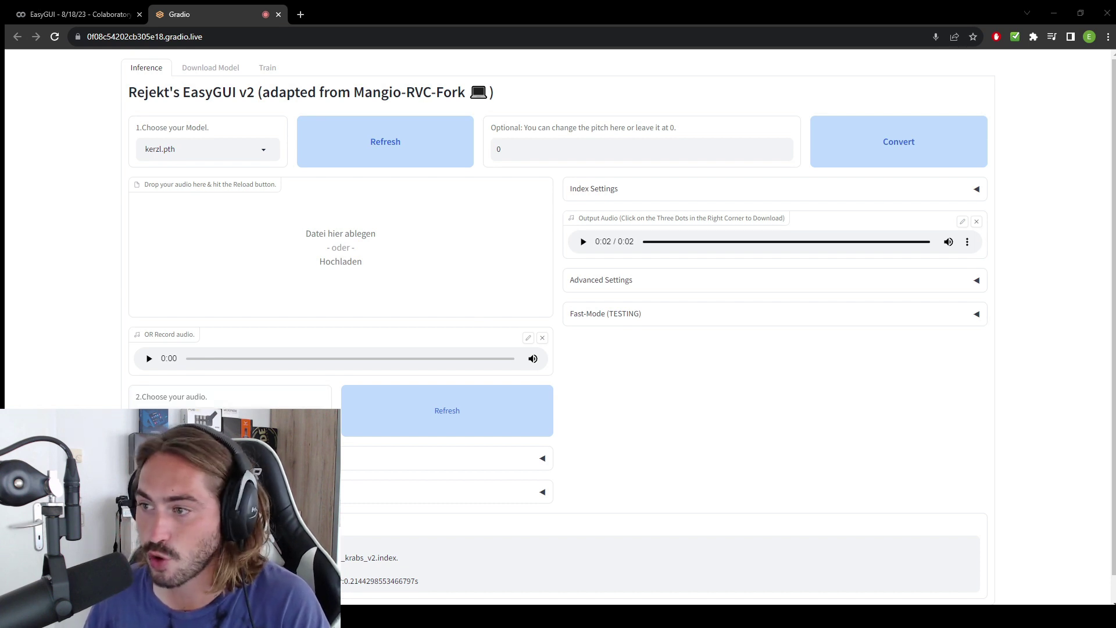
key(F11)
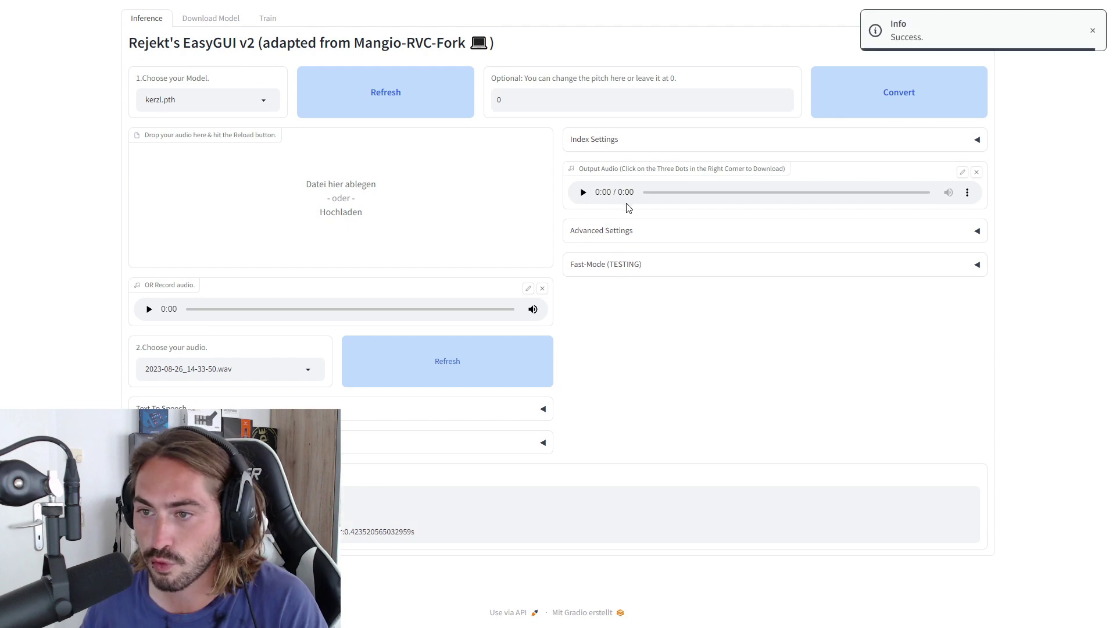
click(583, 194)
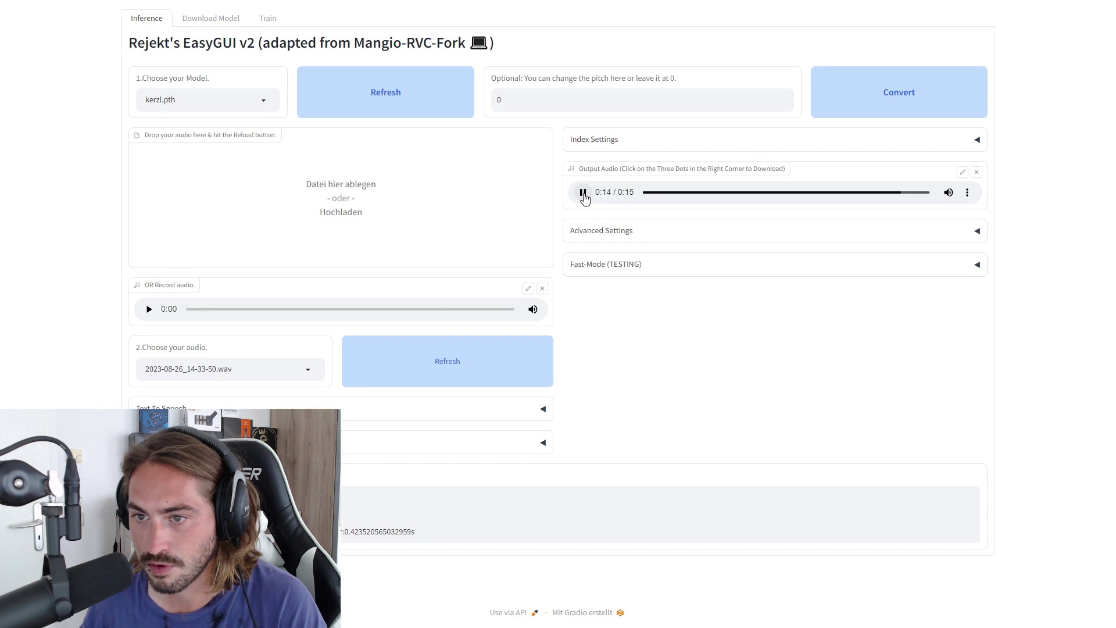
click(269, 100)
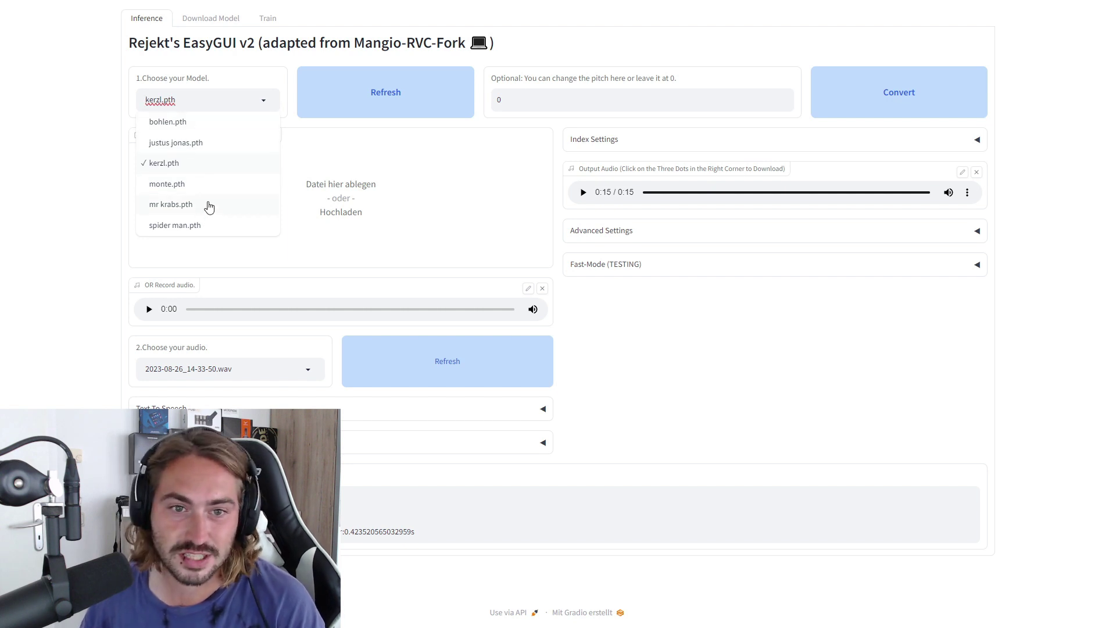
Close the model list and play the 13-second output converted with rock.pth
click(81, 155)
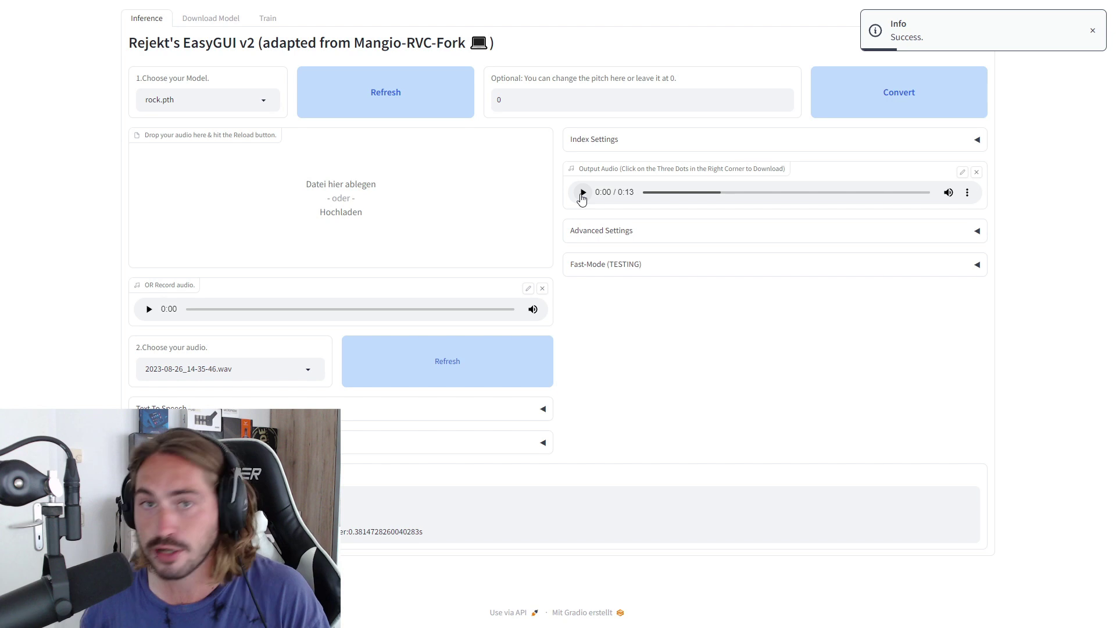
click(582, 192)
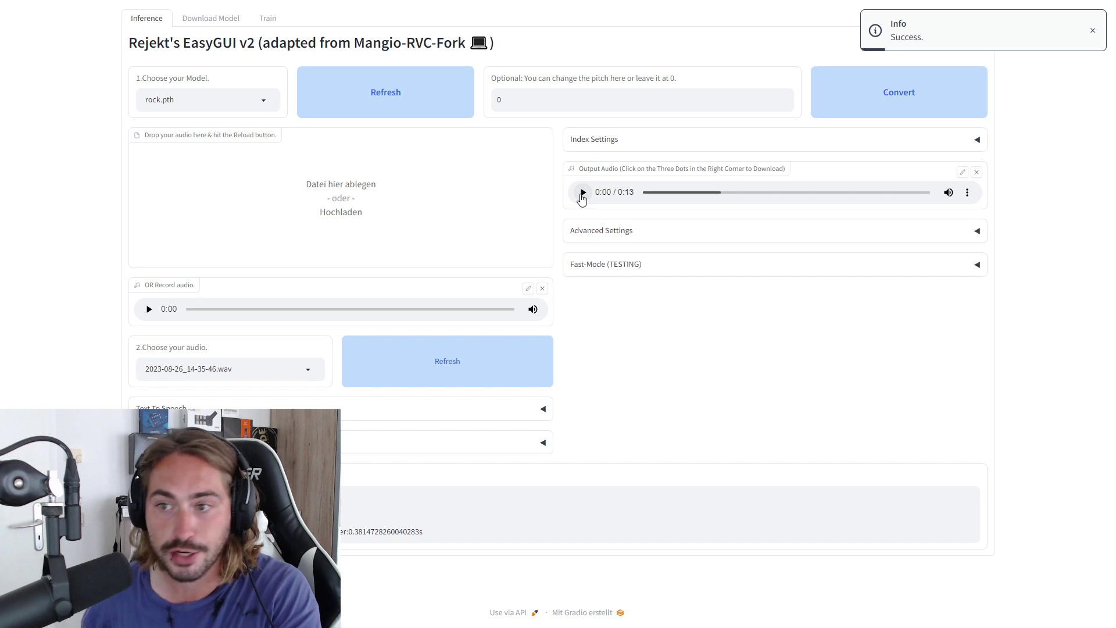